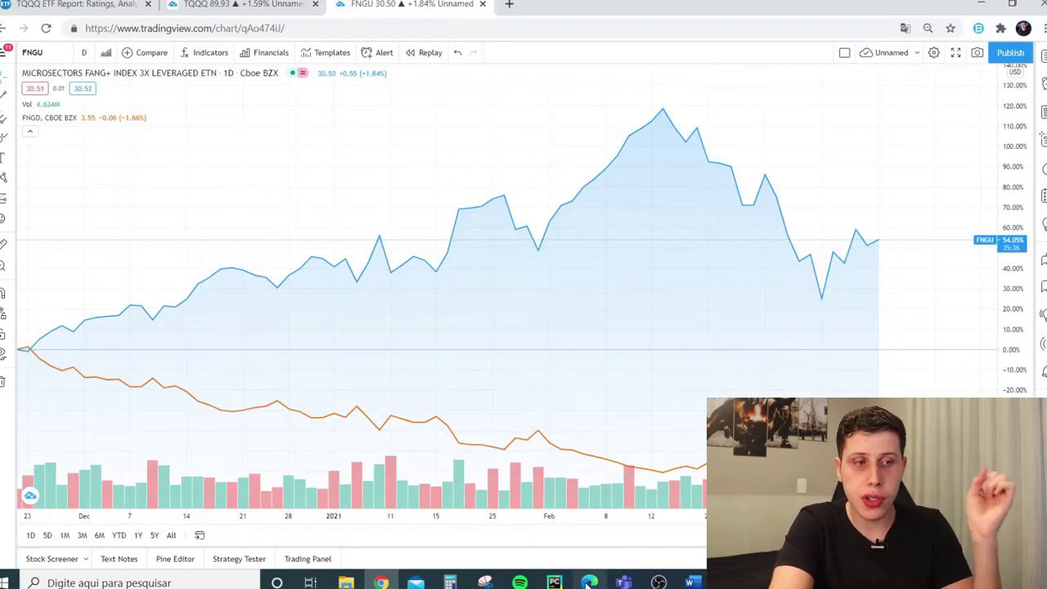
# Switch to FANG_Fact_Sheet.pdf in Edge and examine the leverage levels listed for the FNGU and FNGD tickers.
pyautogui.hotkey('alt', 'Tab')
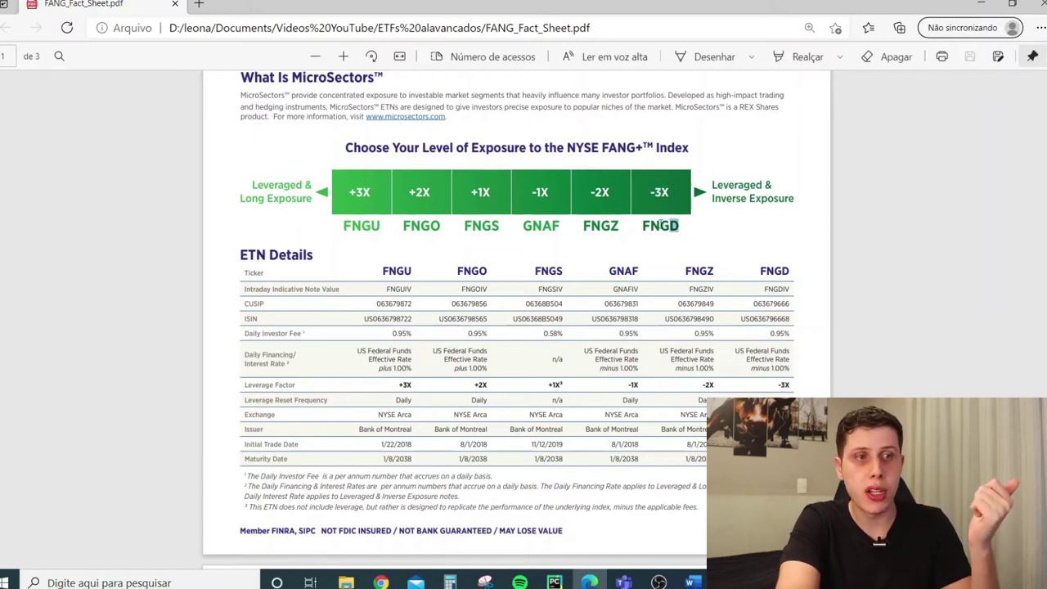
pyautogui.click(637, 226)
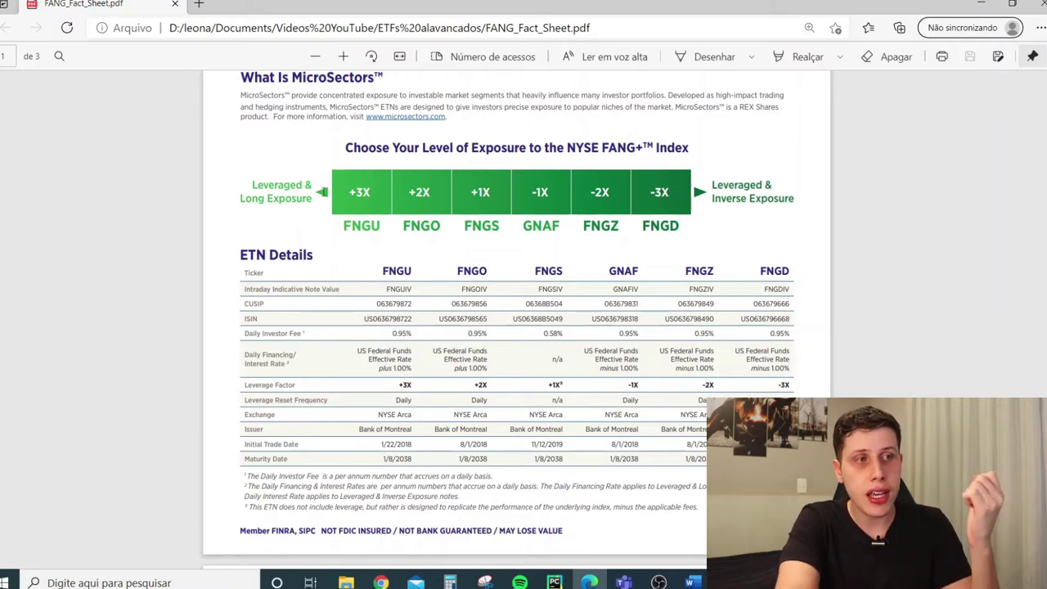
pyautogui.click(377, 206)
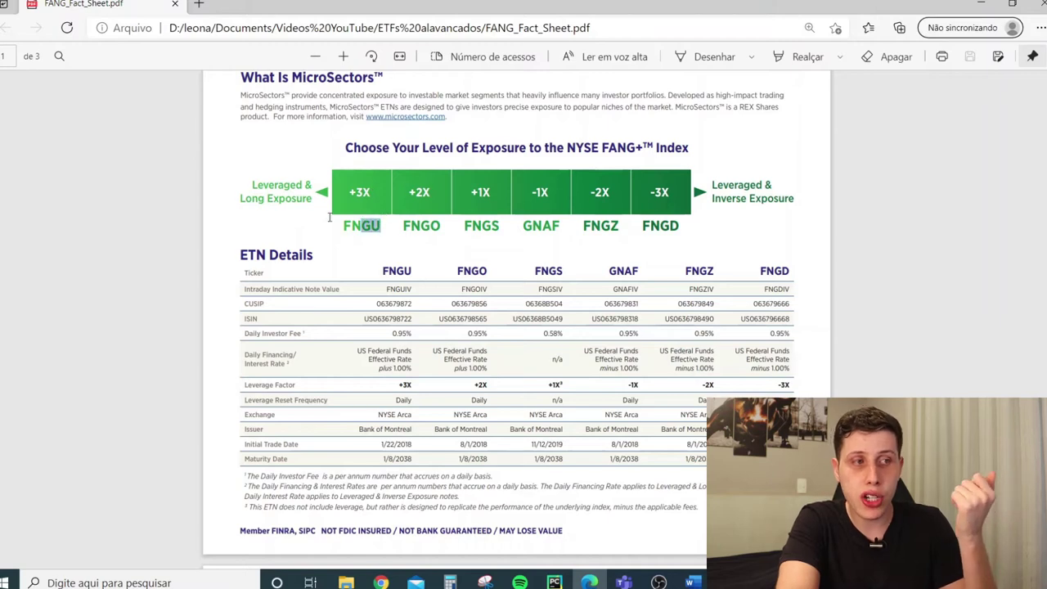
pyautogui.moveTo(349, 193); pyautogui.dragTo(377, 192)
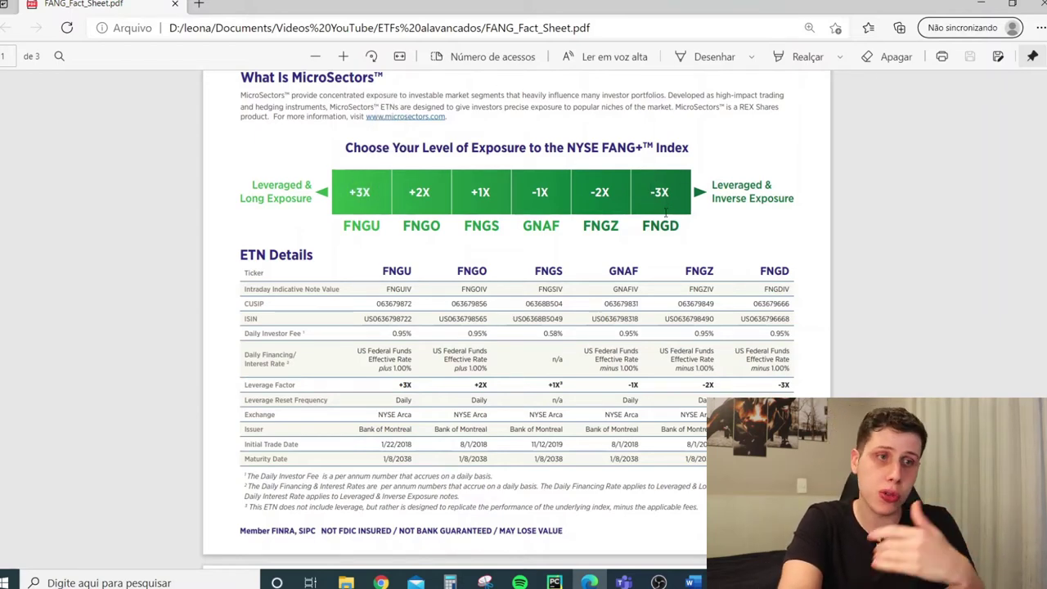
pyautogui.click(979, 5)
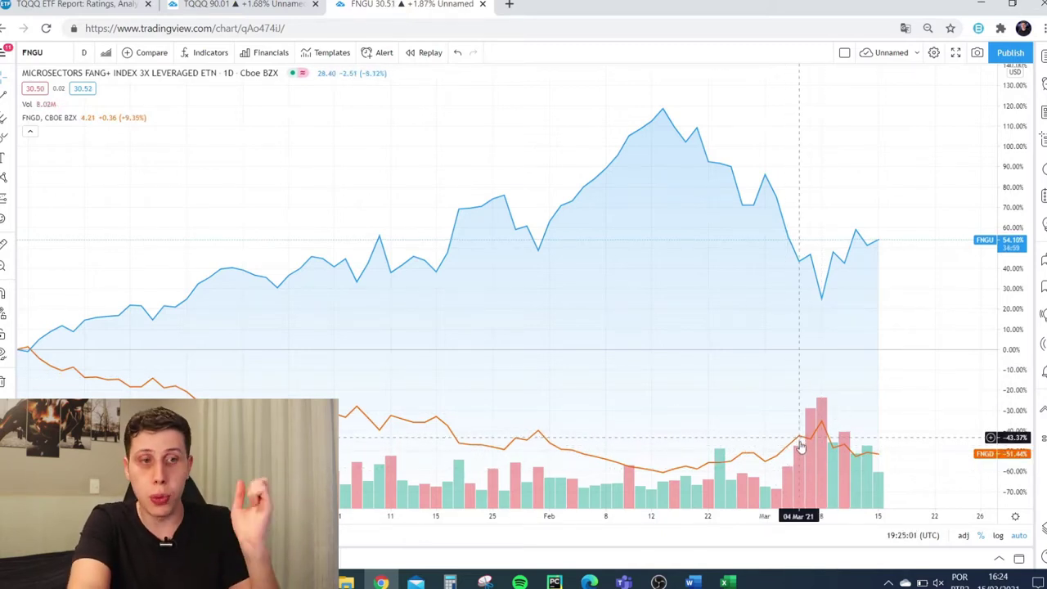
# Zoom the TradingView chart in on February to March 2021 and compare FNGU and FNGD against the fact sheet's exposure scale.
pyautogui.scroll(6, 802, 437)
pyautogui.scroll(-4, 789, 406)
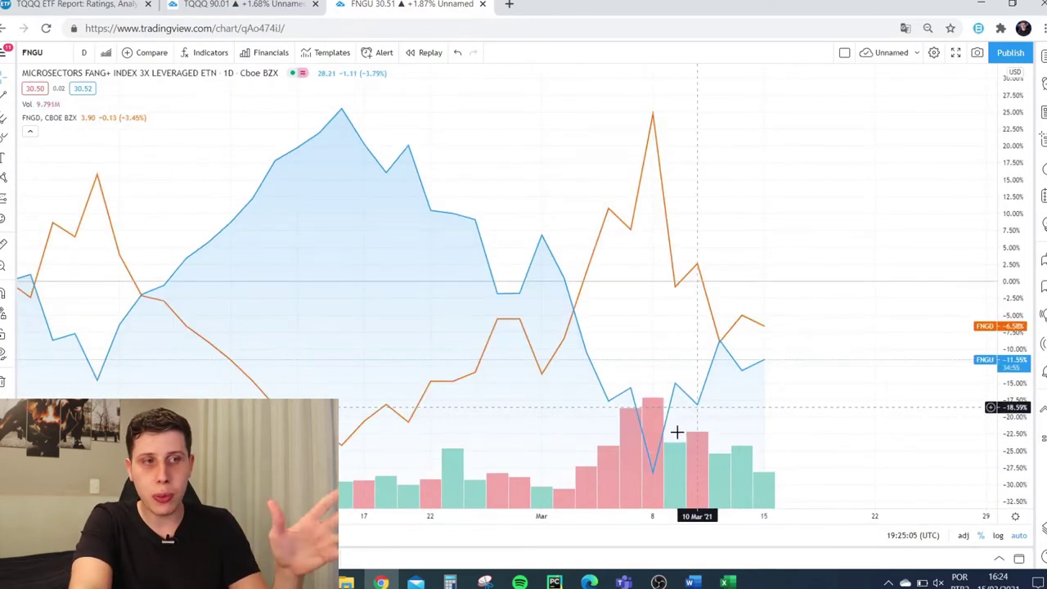
pyautogui.click(589, 582)
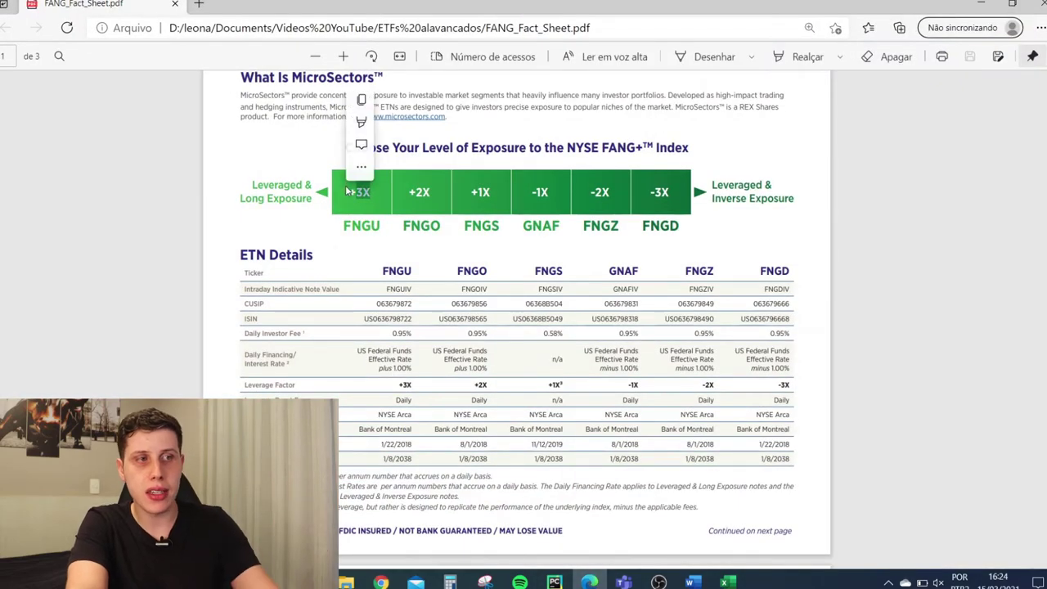
pyautogui.hotkey('alt', 'Tab')
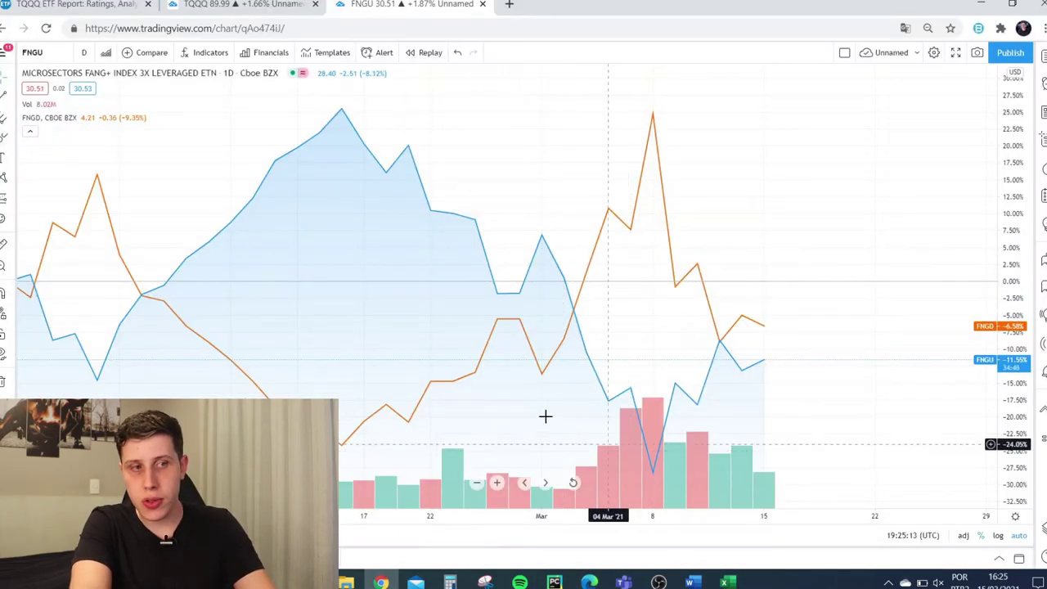
pyautogui.hotkey('alt', 'Tab')
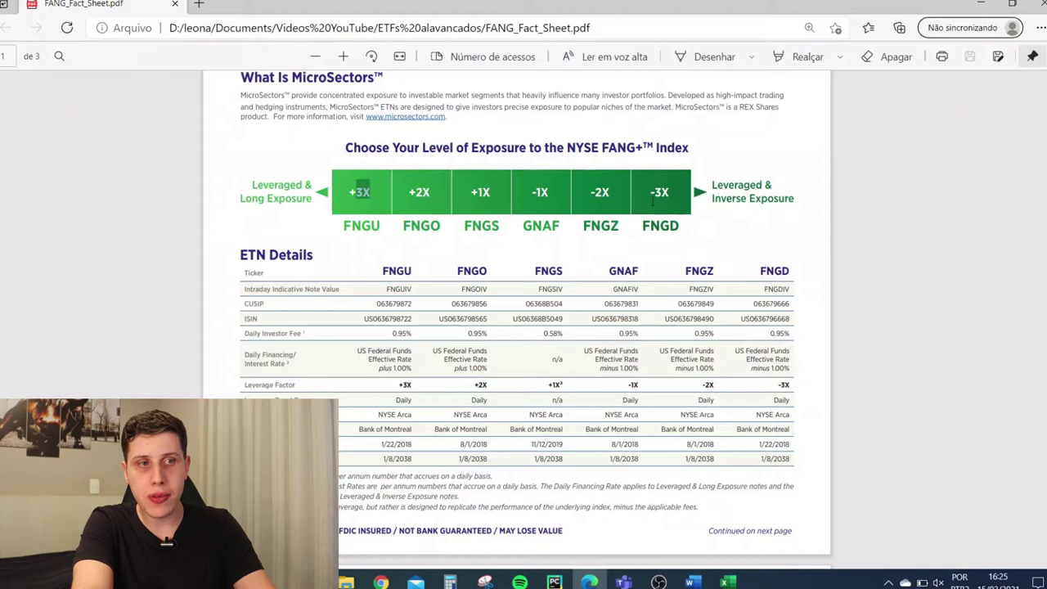
pyautogui.hotkey('alt', 'Tab')
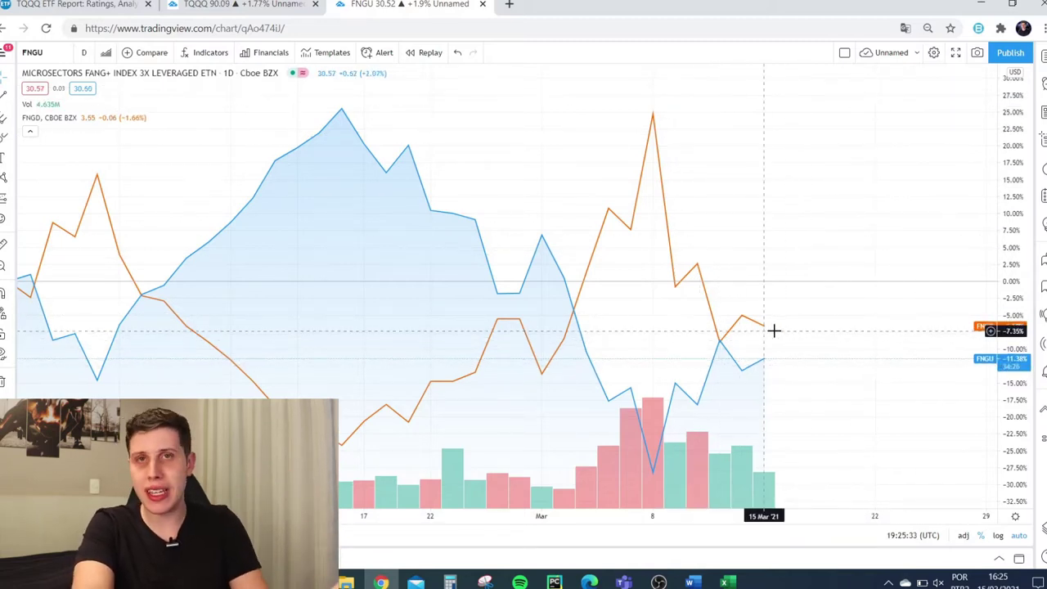
pyautogui.rightClick(667, 336)
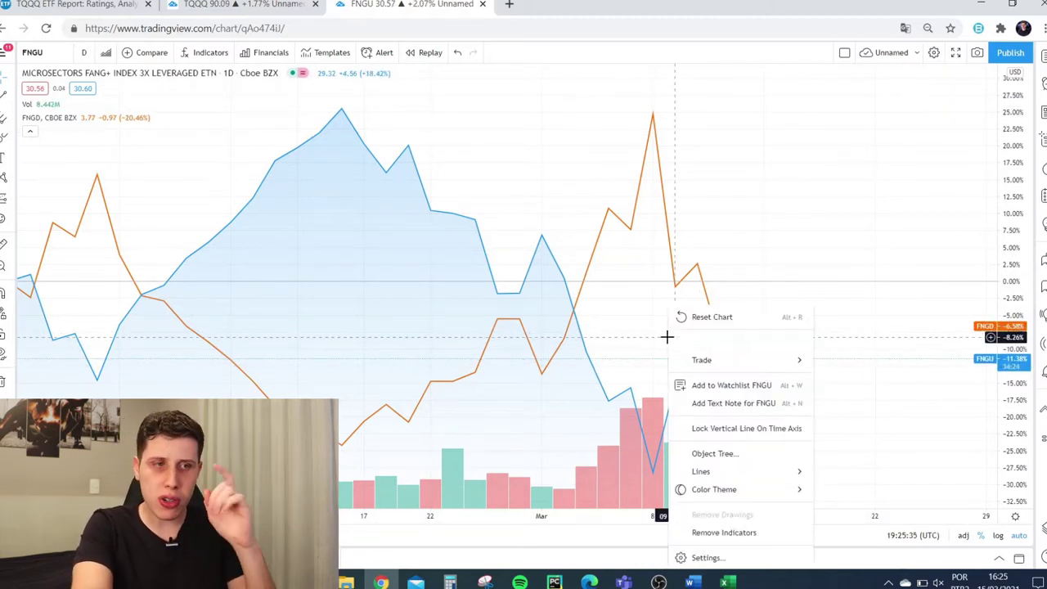
pyautogui.click(601, 255)
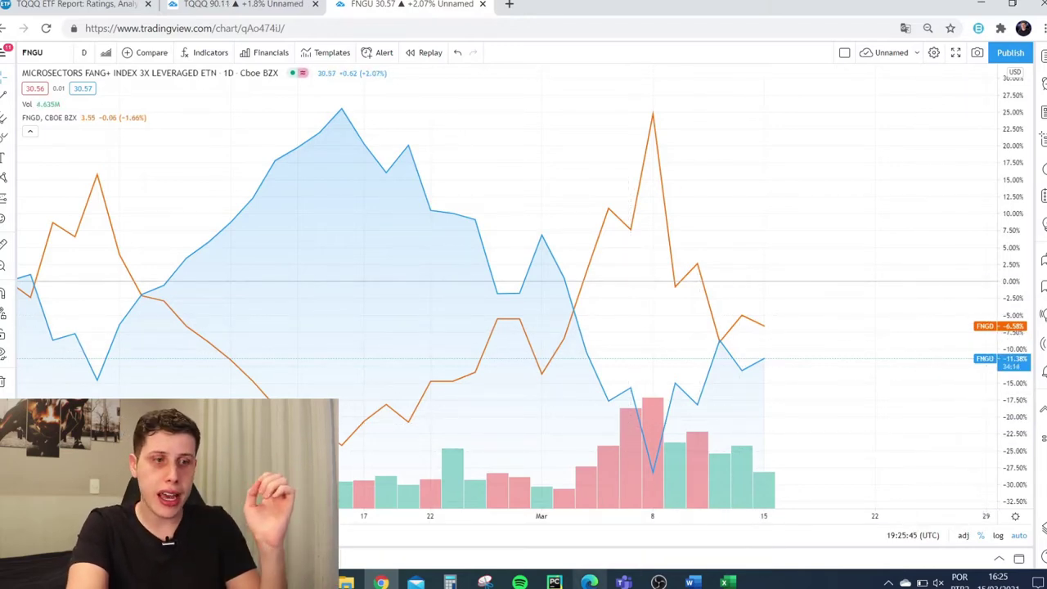
pyautogui.hotkey('alt', 'Tab')
pyautogui.hotkey('alt', 'Tab')
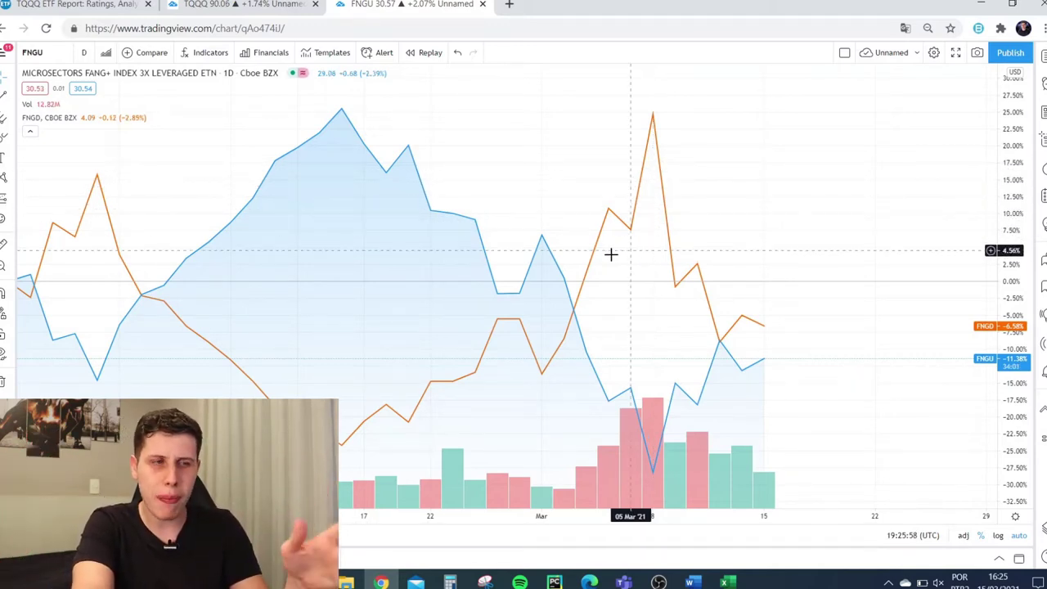
pyautogui.scroll(-5, 613, 255)
pyautogui.scroll(5, 621, 269)
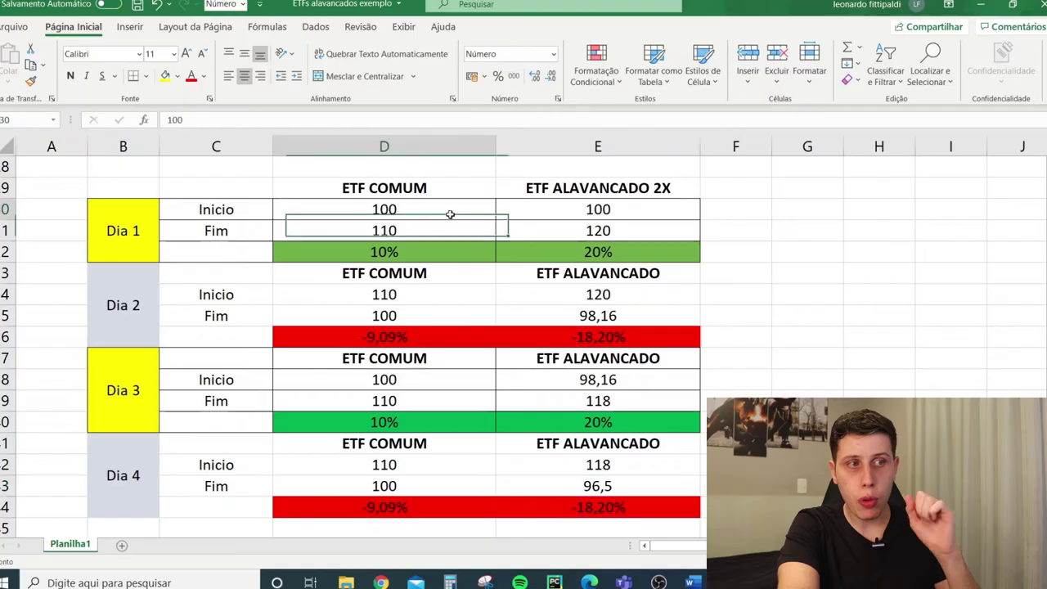
# In the Excel example workbook, look over the ETF COMUM column and the neighbouring ETF ALAVANCADO column across the four days.
pyautogui.moveTo(384, 190); pyautogui.dragTo(384, 463)
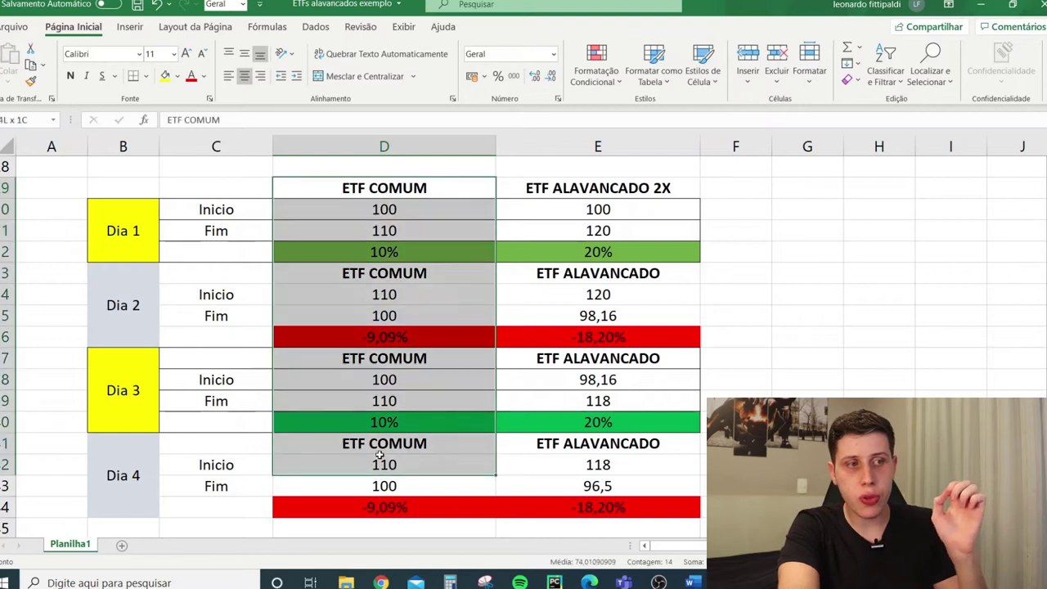
pyautogui.click(384, 464)
pyautogui.moveTo(565, 189); pyautogui.dragTo(579, 452)
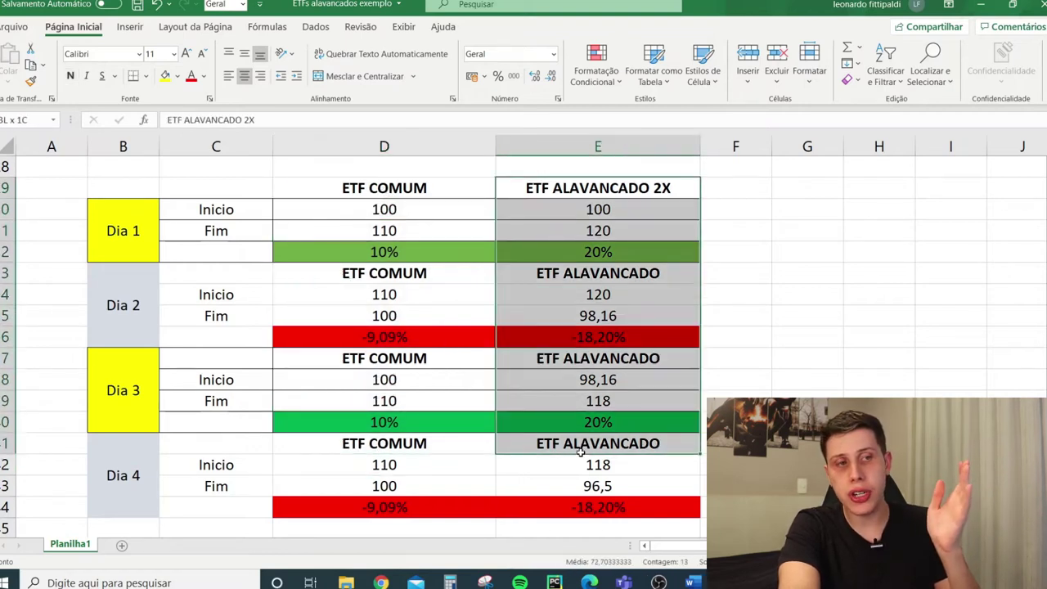
# Copy the Dia 1 header "ETF ALAVANCADO 2X" over the leveraged ETF headers of Dia 2, Dia 3 and Dia 4.
pyautogui.click(675, 190)
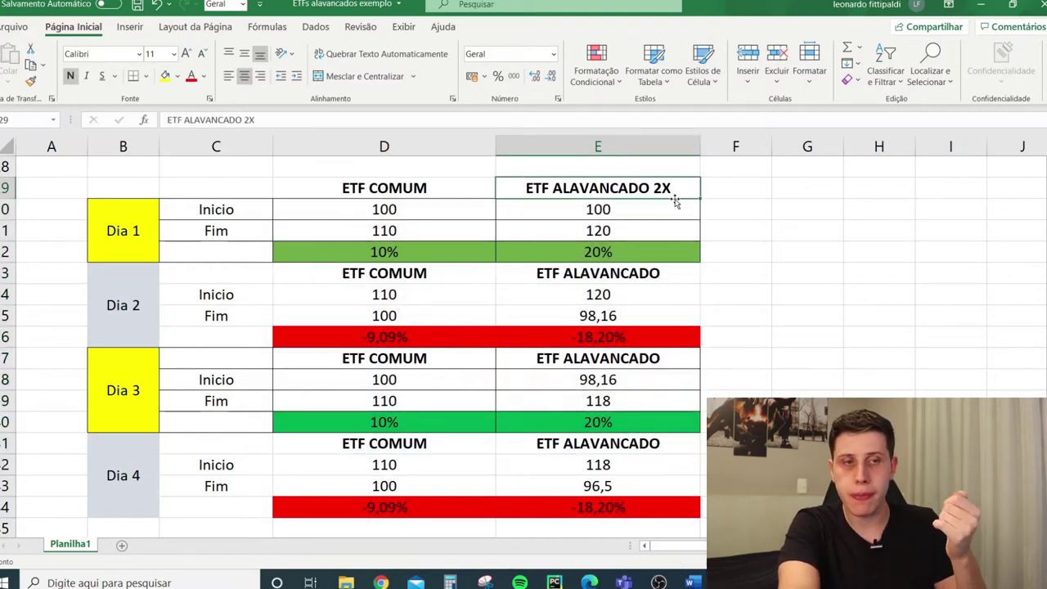
pyautogui.hotkey('ctrl', 'c')
pyautogui.hotkey('ctrl', 'v')
# Examine the Dia 1 start value, end value and percentage return of the common ETF and the 2X leveraged ETF.
pyautogui.click(347, 210)
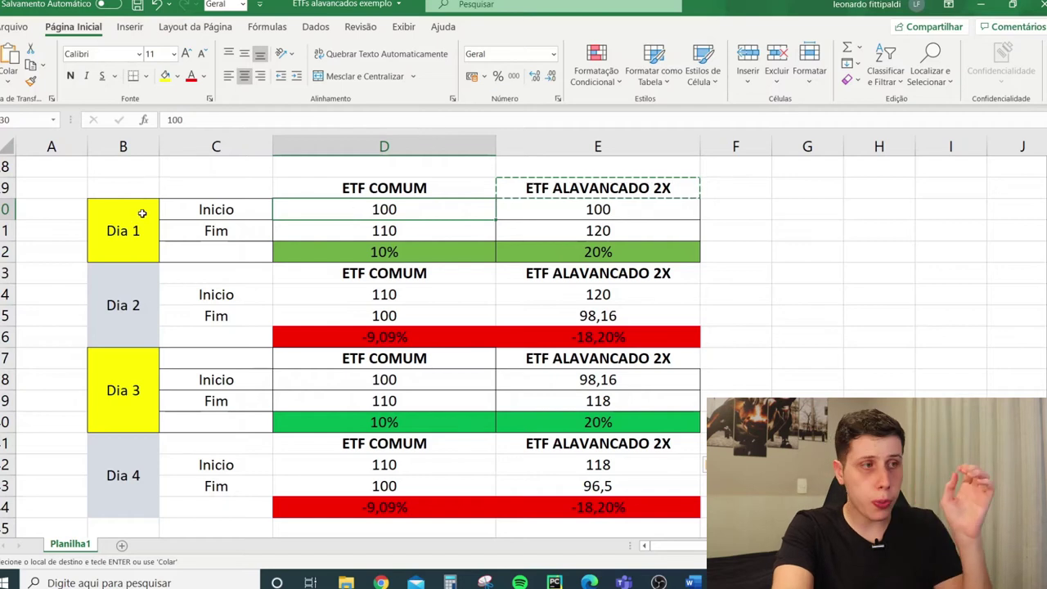
pyautogui.moveTo(141, 213); pyautogui.dragTo(424, 235)
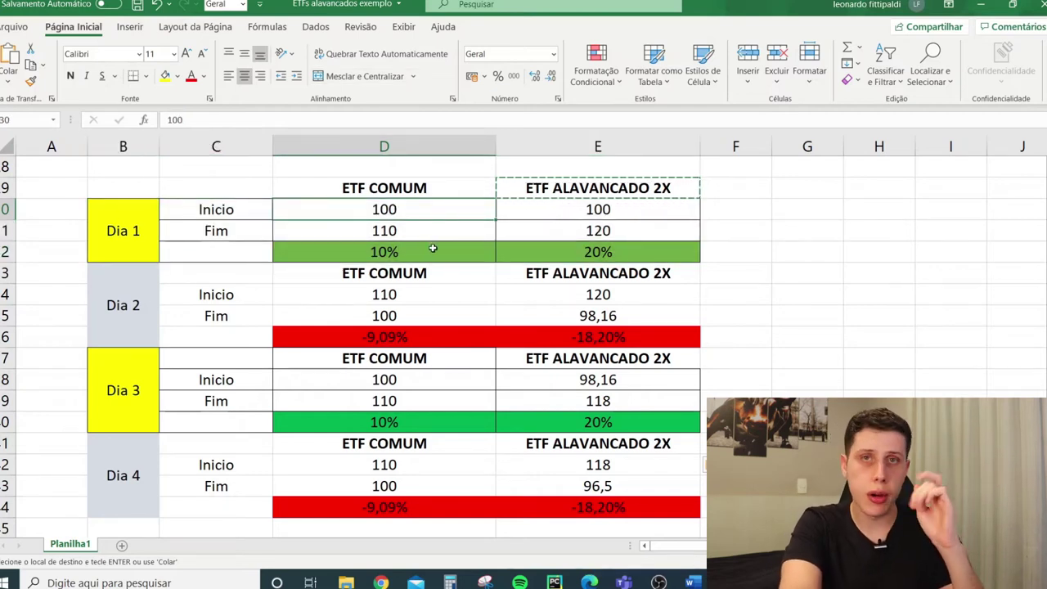
pyautogui.click(427, 230)
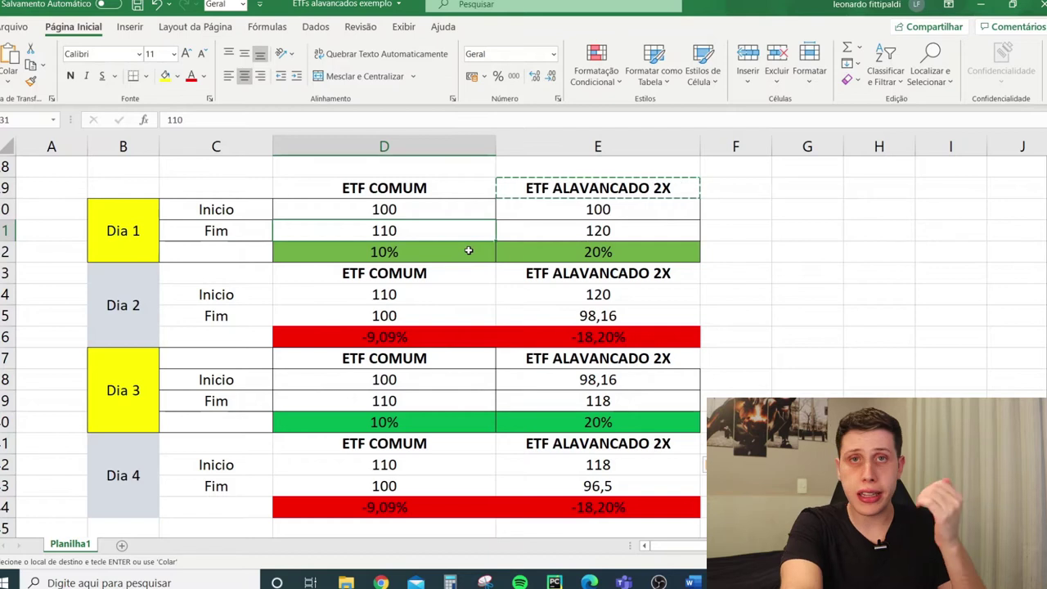
pyautogui.click(413, 258)
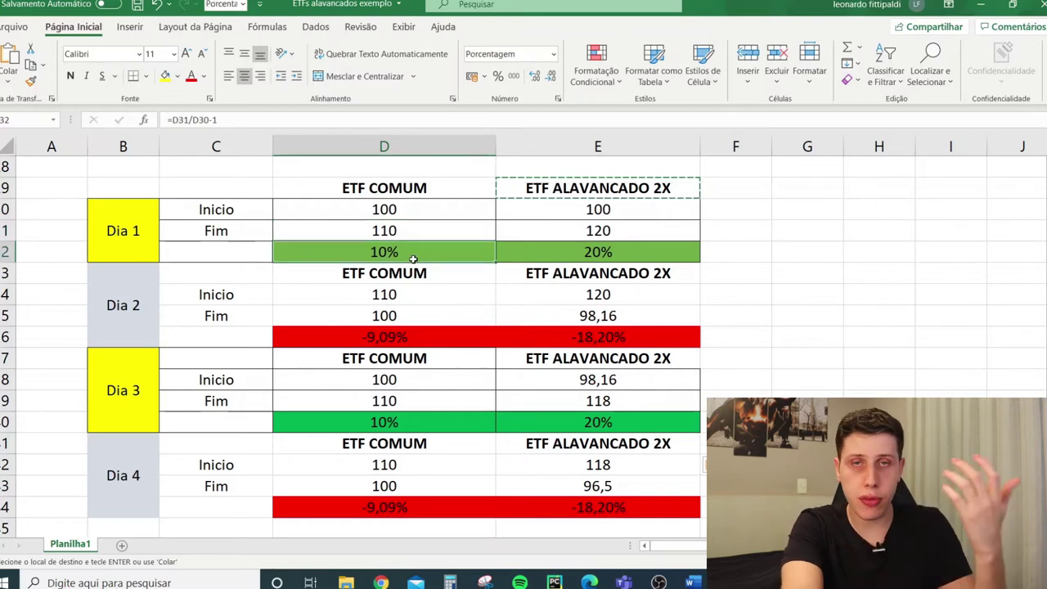
pyautogui.click(630, 190)
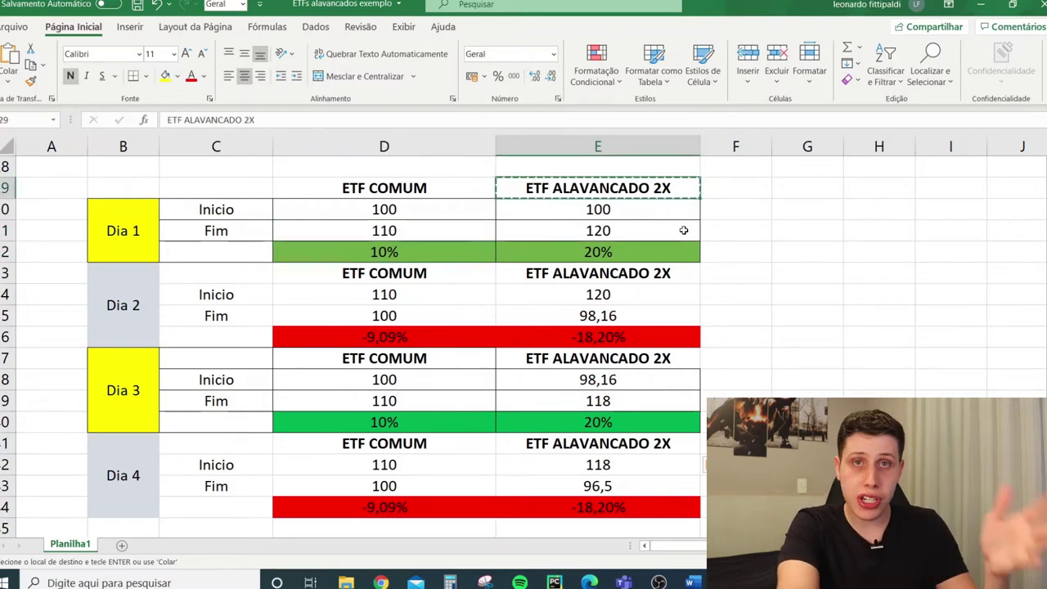
pyautogui.click(643, 211)
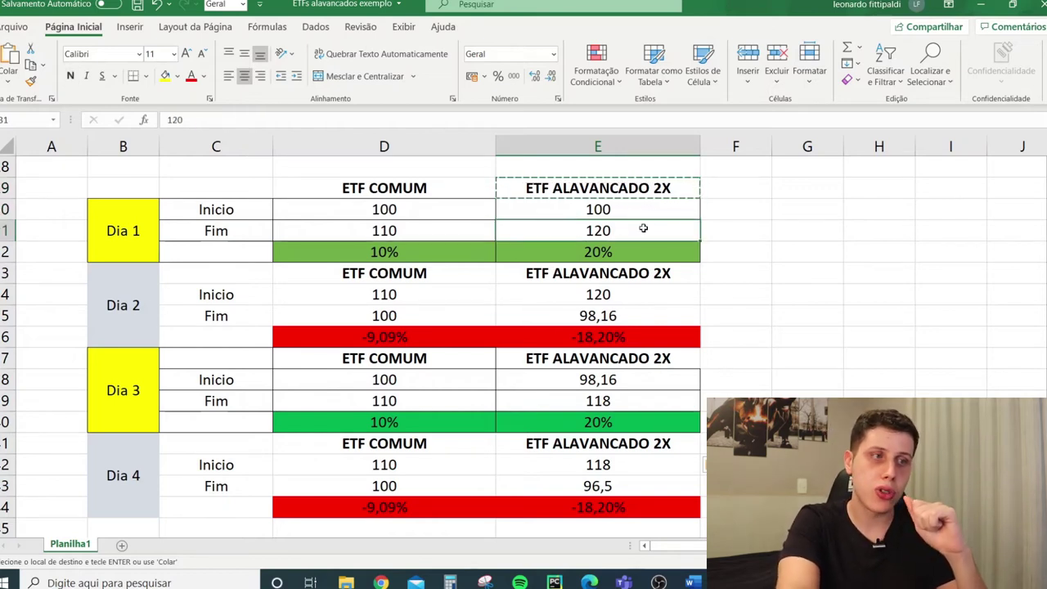
pyautogui.click(648, 244)
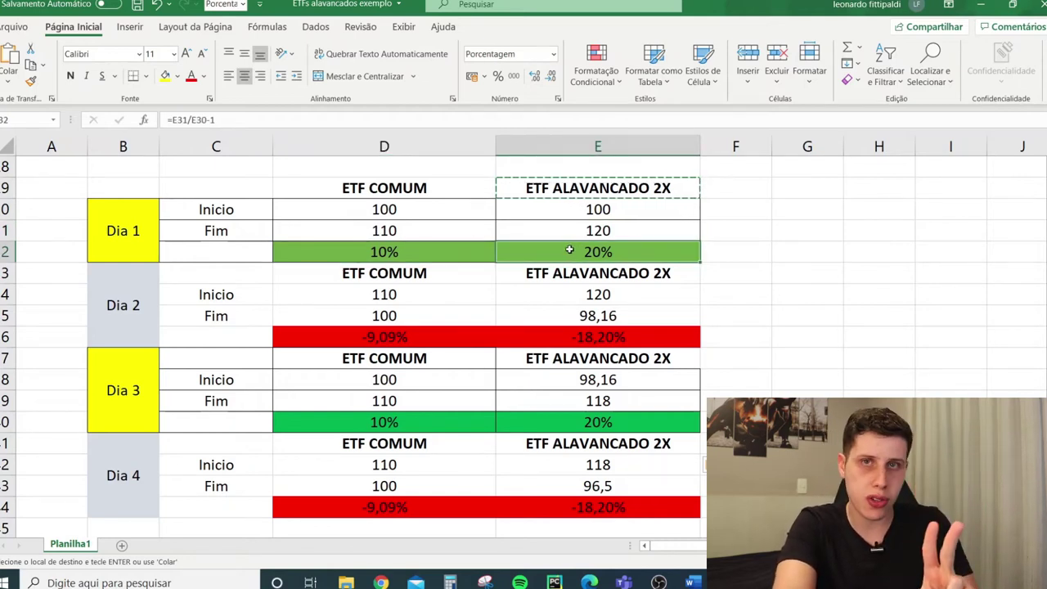
# Examine the Dia 2 start value, end value and percentage loss of both ETFs, comparing their closing values.
pyautogui.click(478, 337)
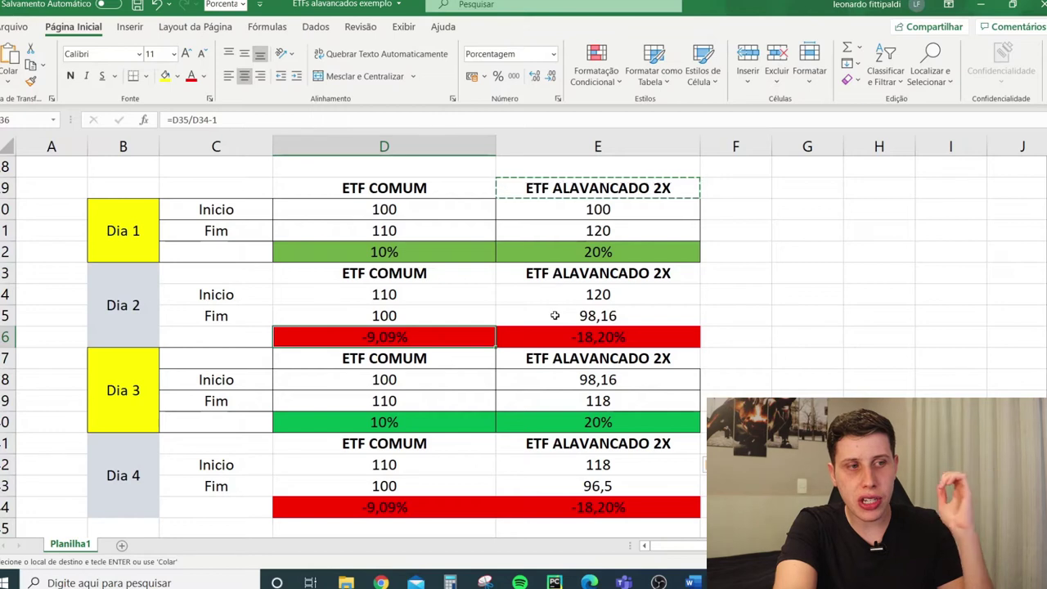
pyautogui.click(435, 301)
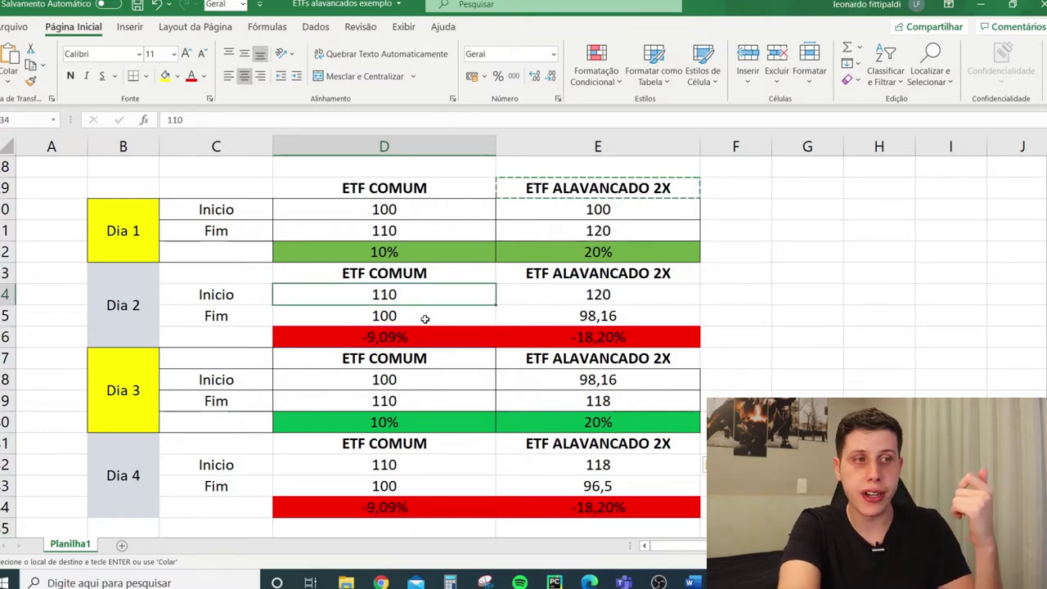
pyautogui.click(426, 319)
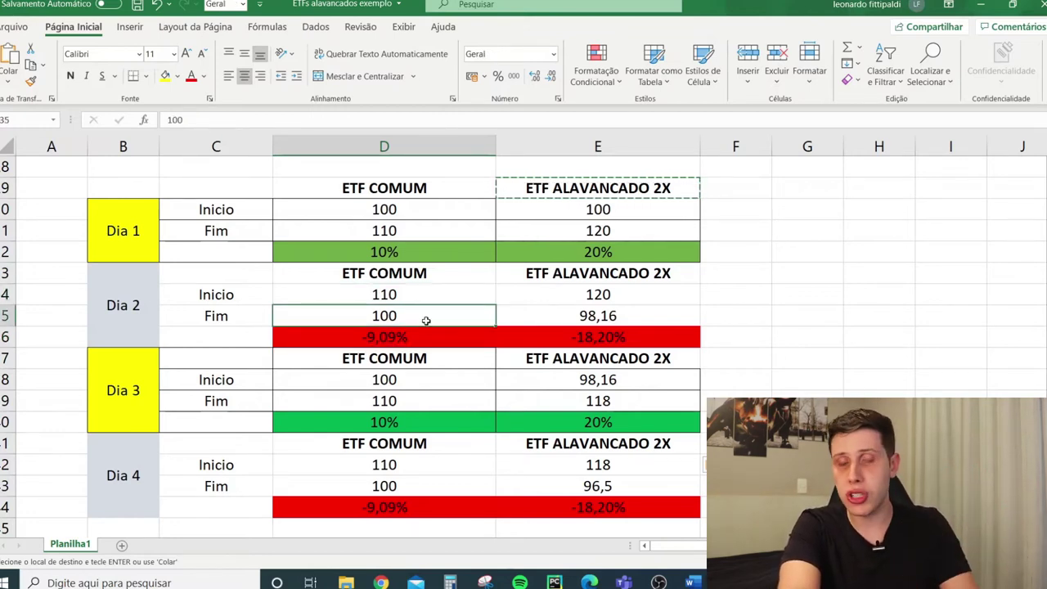
pyautogui.click(389, 331)
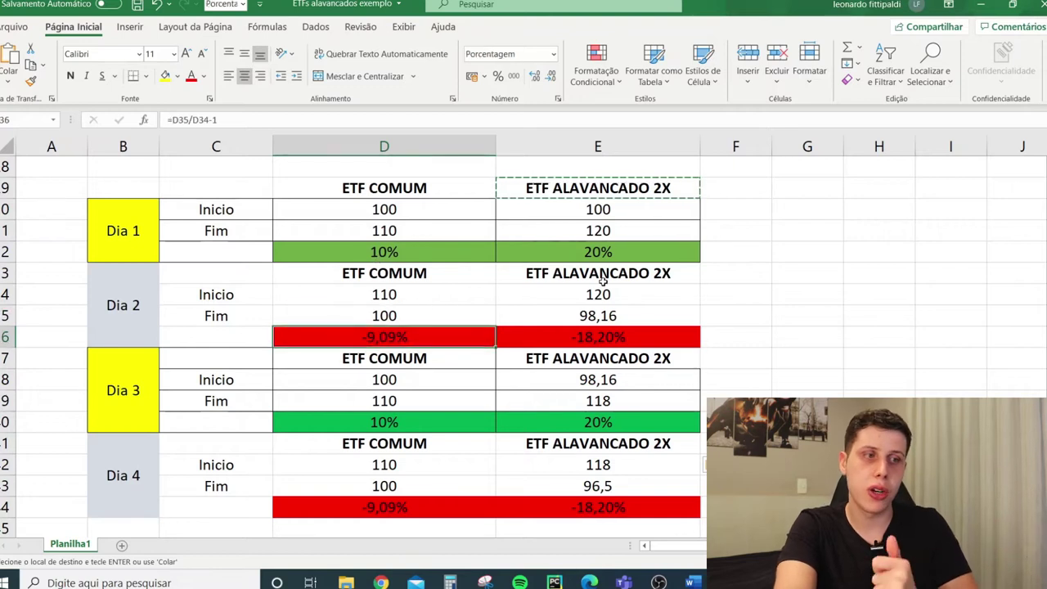
pyautogui.click(649, 288)
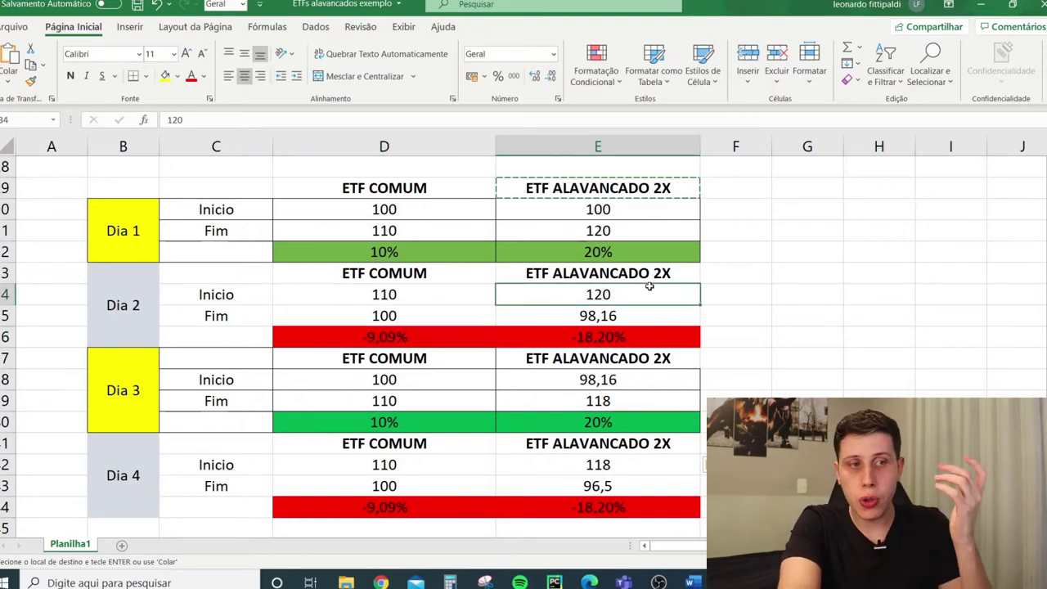
pyautogui.click(657, 340)
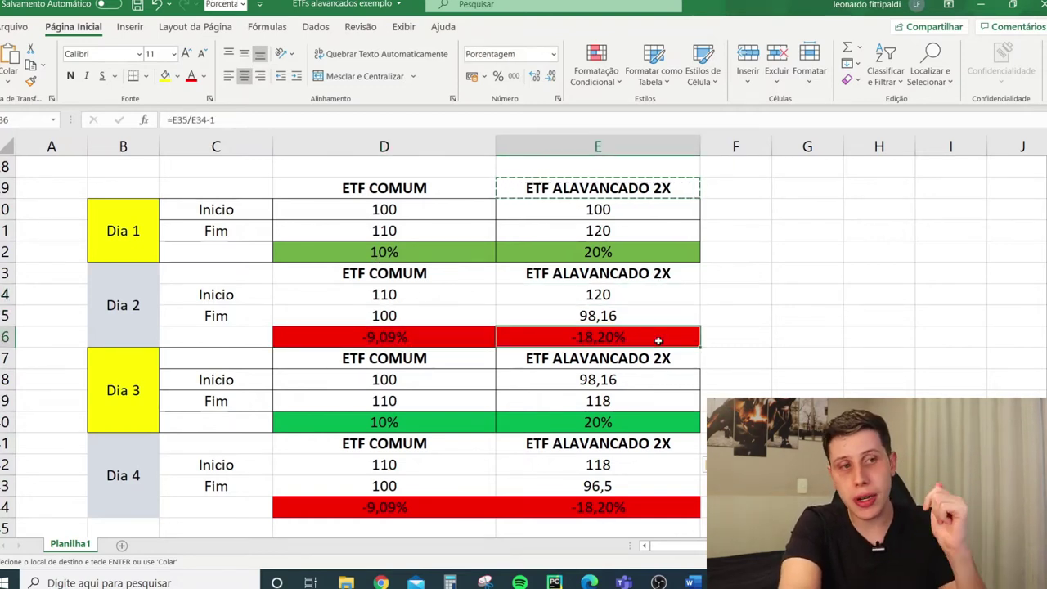
pyautogui.click(452, 320)
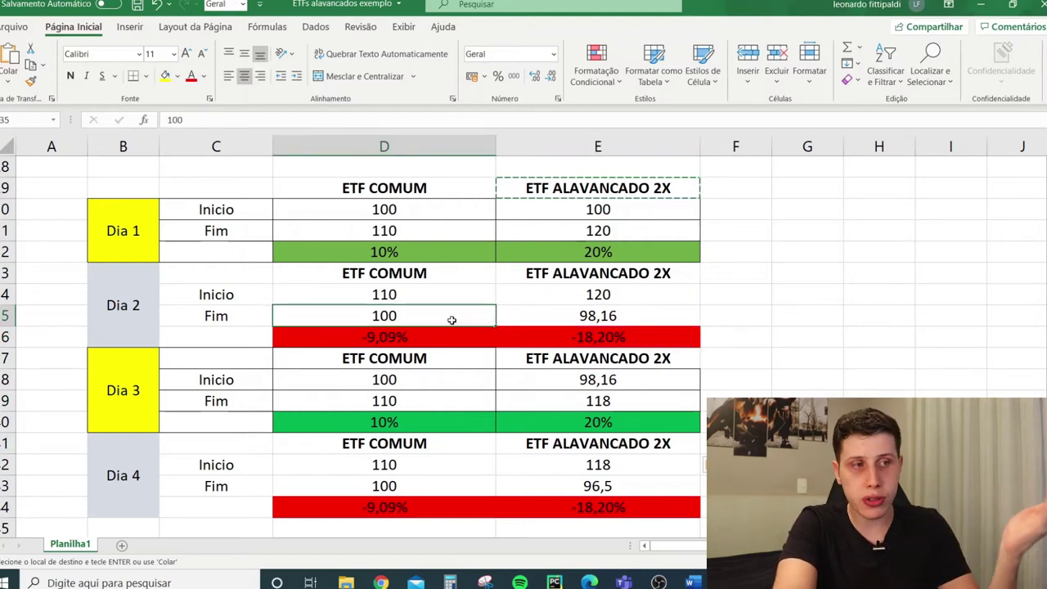
pyautogui.click(568, 316)
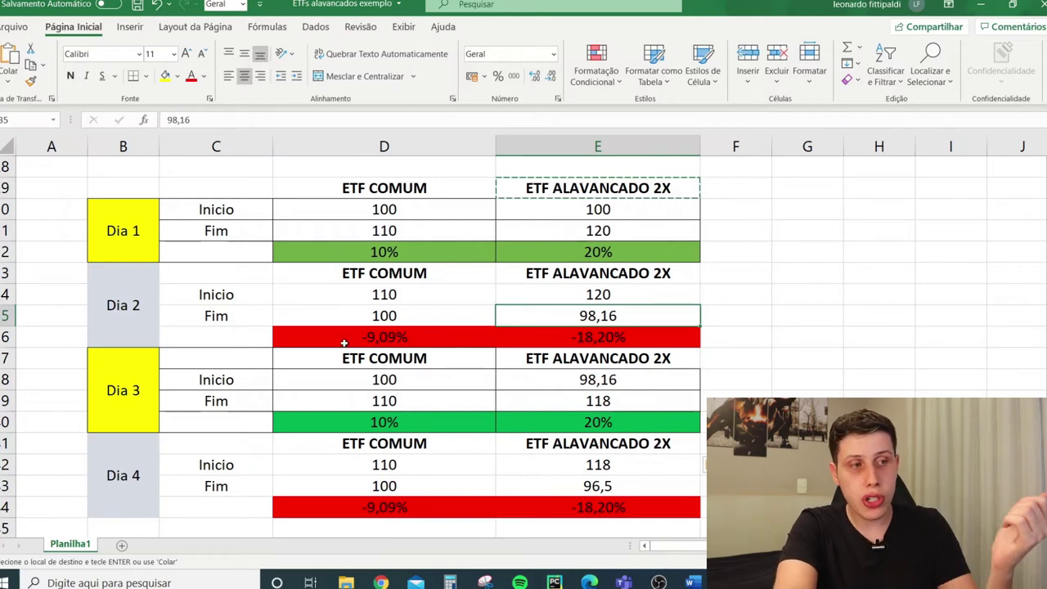
# Compare the start of the Dia 3 block with the Dia 1 return of the common ETF and the leveraged ETF's initial value.
pyautogui.click(454, 365)
pyautogui.press('Up')
pyautogui.press('Up')
pyautogui.press('Up')
pyautogui.press('Up')
pyautogui.press('Up')
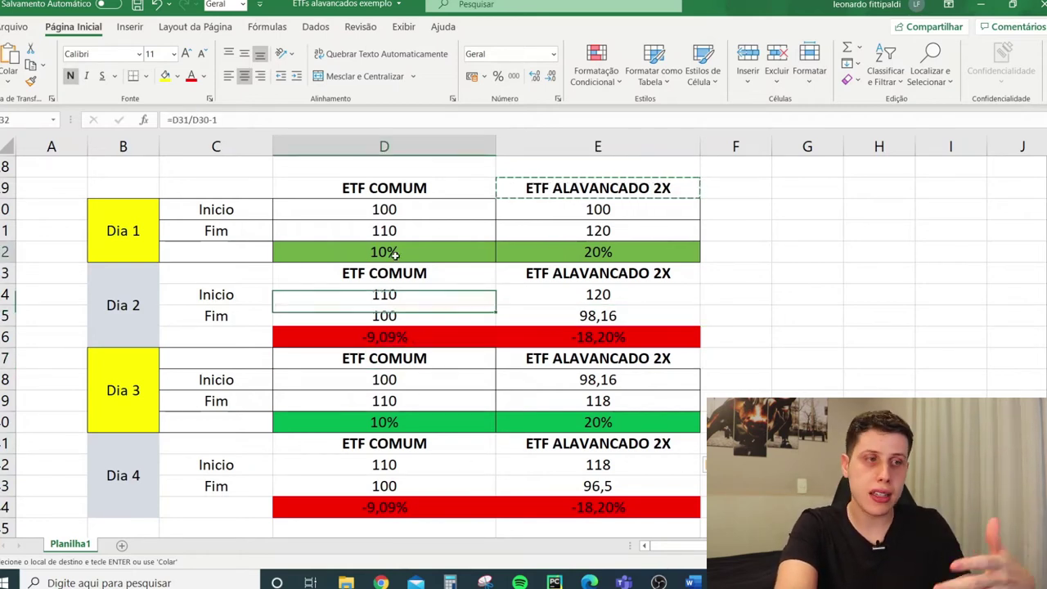
pyautogui.click(485, 366)
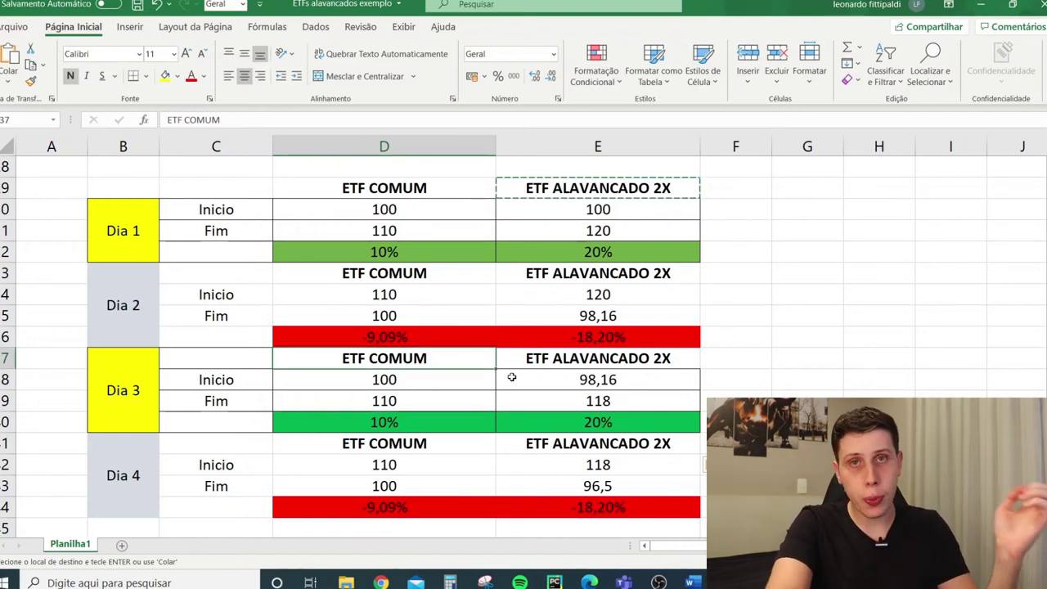
pyautogui.click(610, 217)
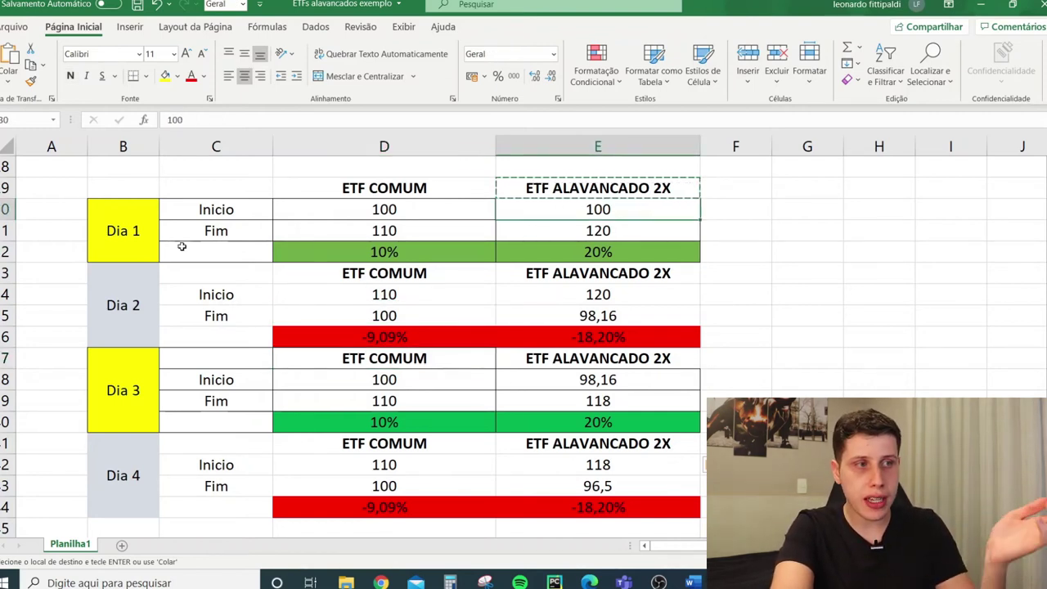
# Compare the Dia 1 percentage returns of the common and leveraged ETFs with the Dia 2 loss of the common ETF.
pyautogui.click(378, 254)
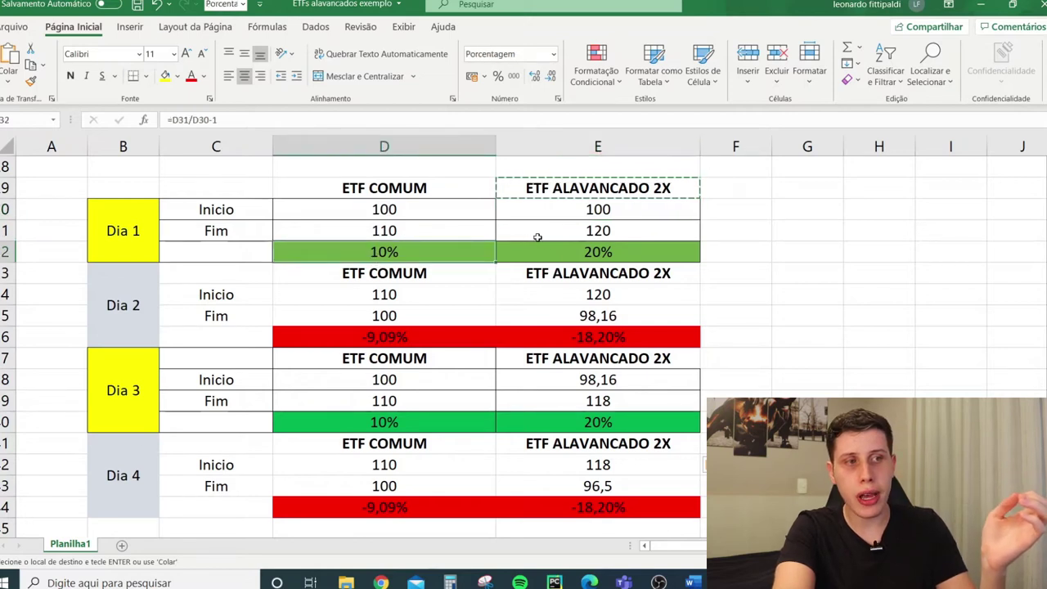
pyautogui.click(567, 249)
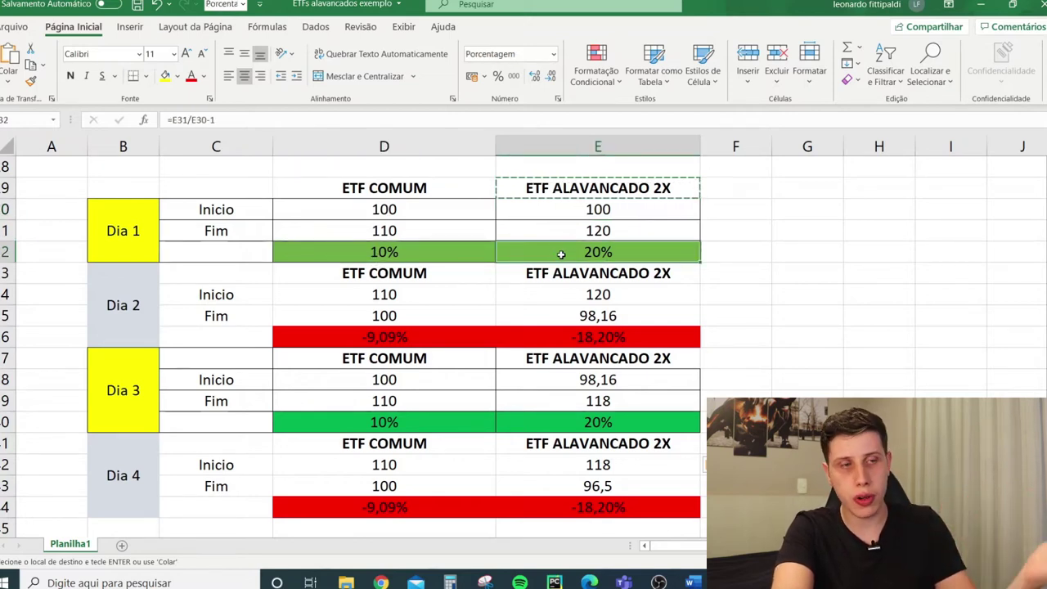
pyautogui.click(450, 335)
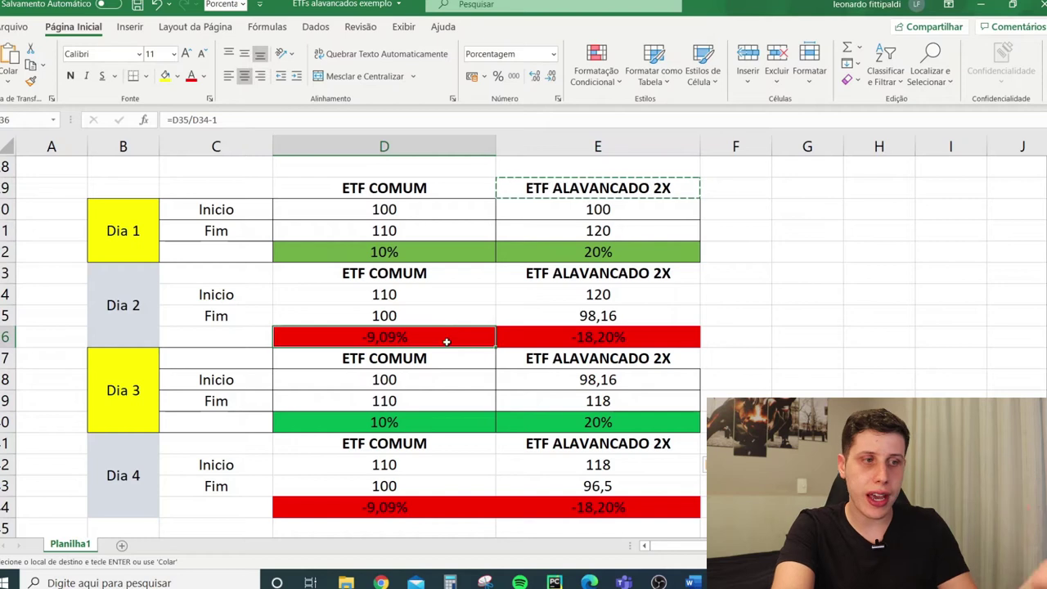
# Compare the Dia 4 end values of the common ETF and the 2X leveraged ETF with the common ETF's Dia 1 start value.
pyautogui.click(629, 486)
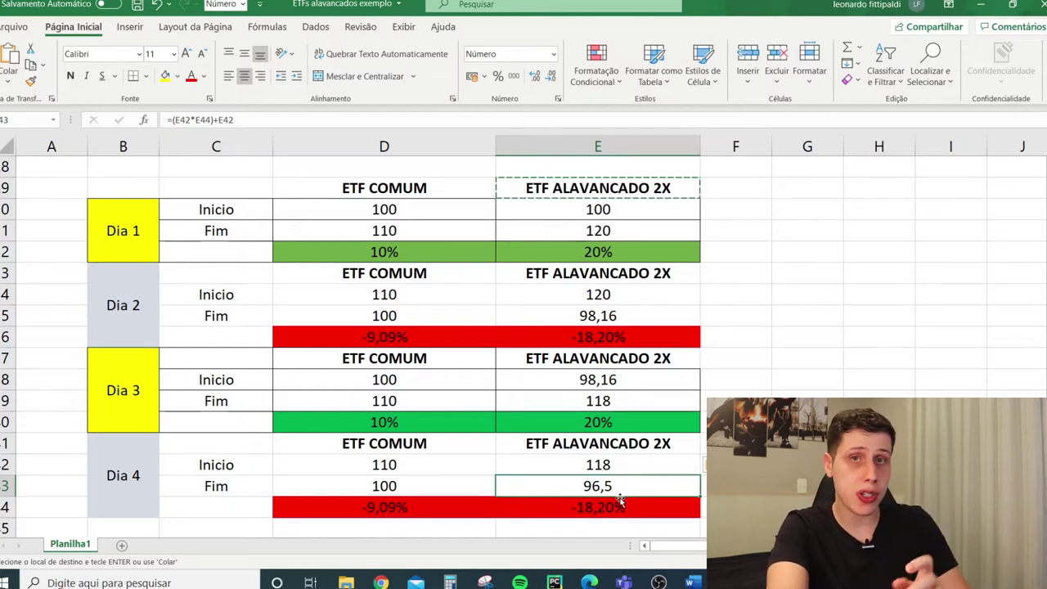
pyautogui.click(417, 479)
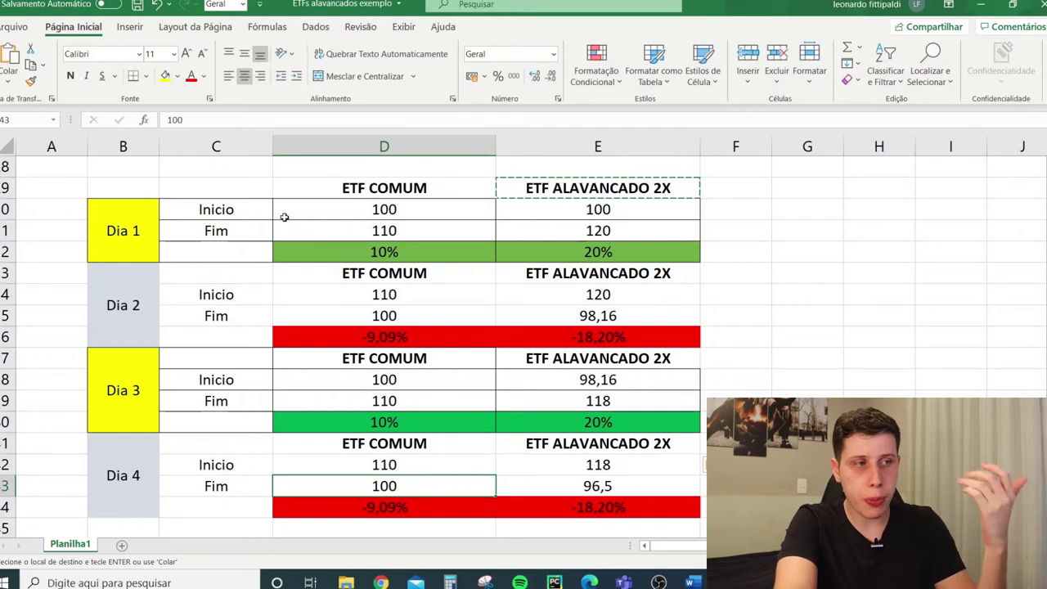
pyautogui.click(405, 208)
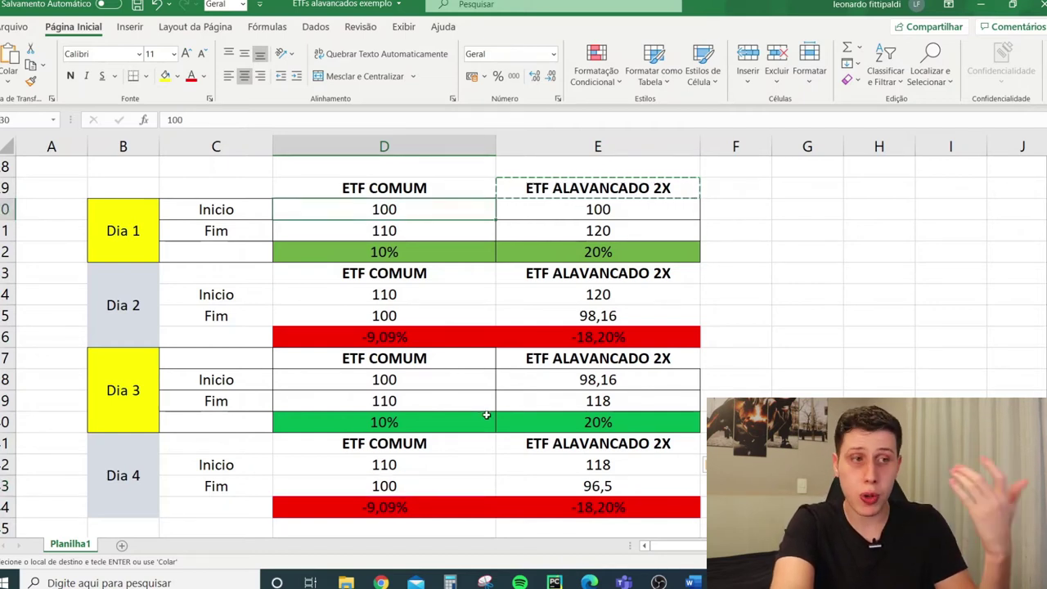
pyautogui.click(393, 484)
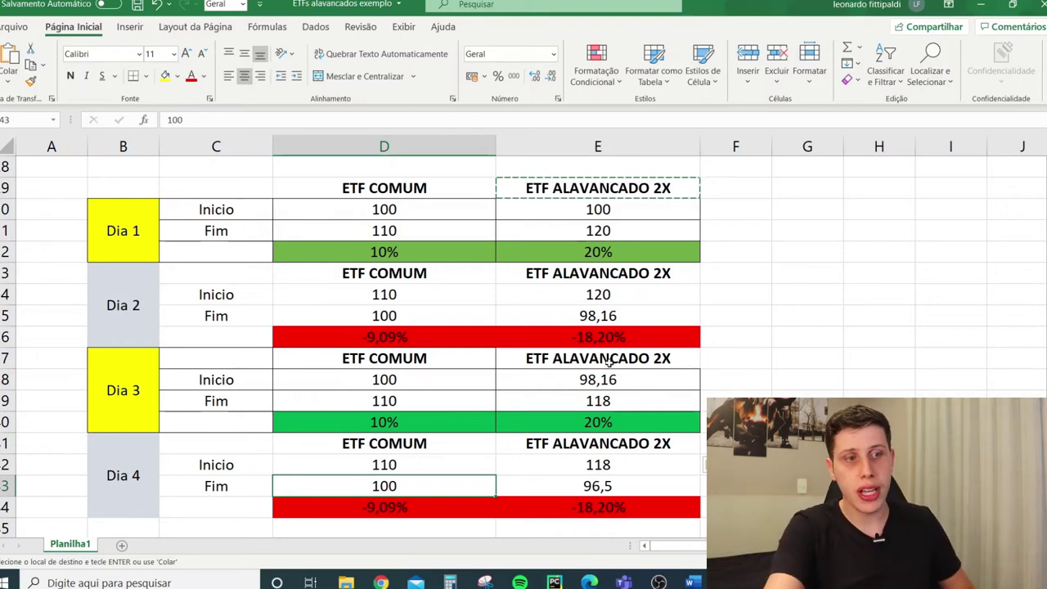
pyautogui.click(616, 488)
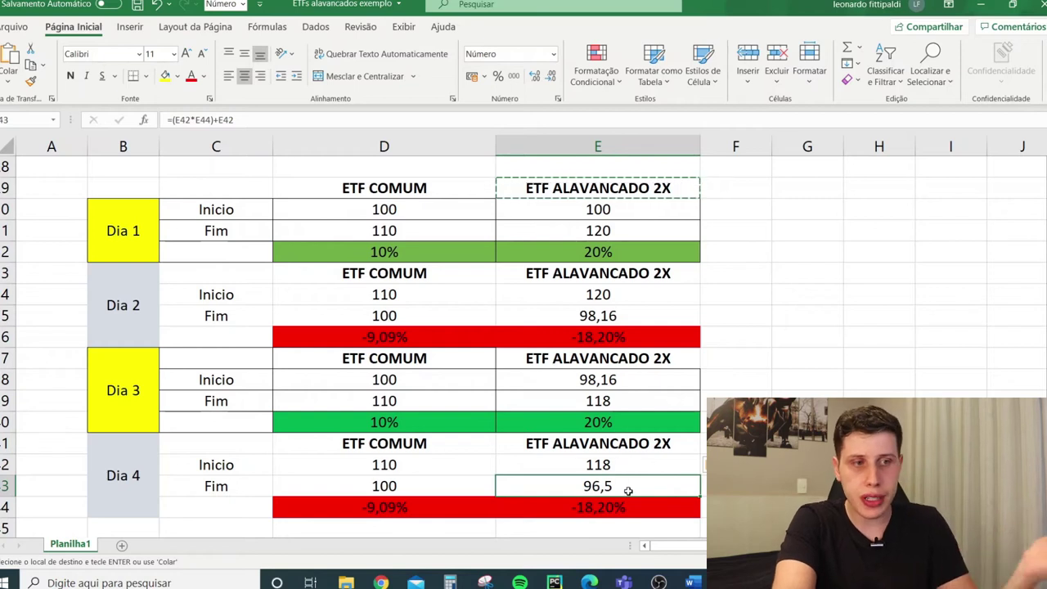
pyautogui.click(413, 489)
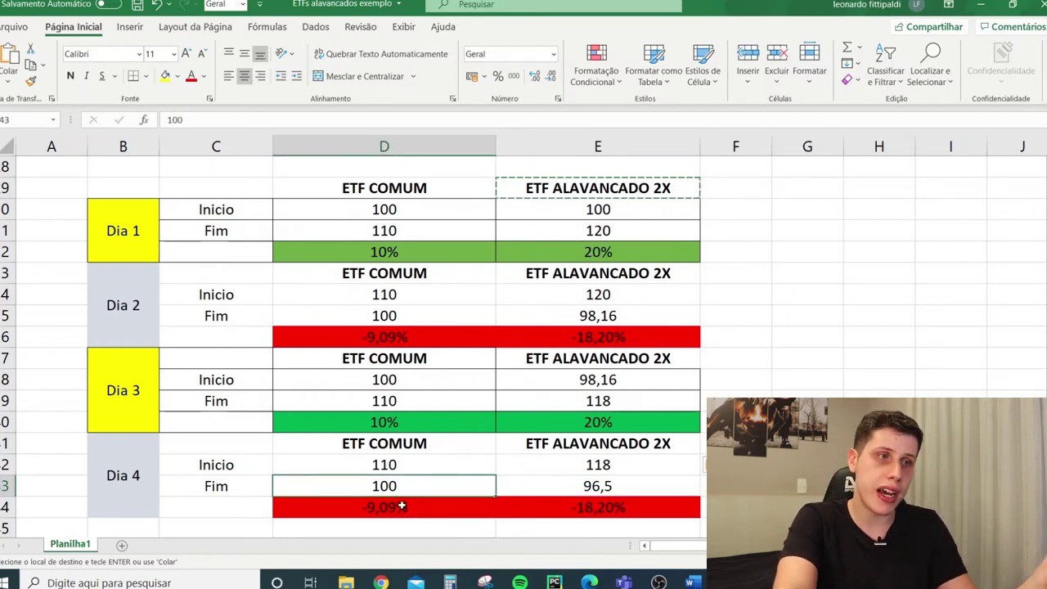
pyautogui.click(609, 488)
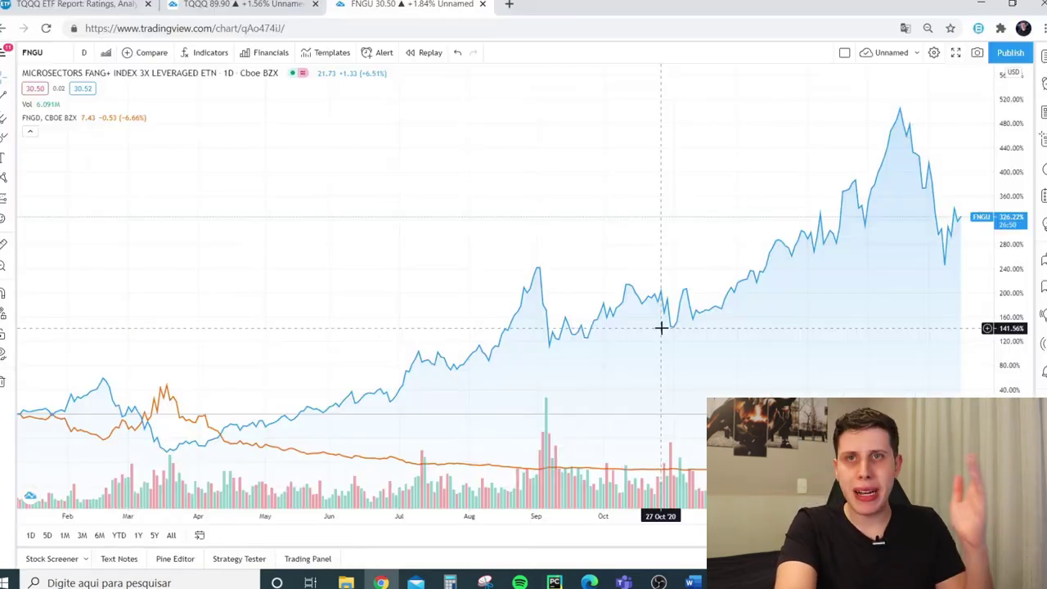
# Examine the FNGU and FNGD comparison chart in TradingView over a longer period, reaching back to mid-2019.
pyautogui.scroll(-5, 670, 336)
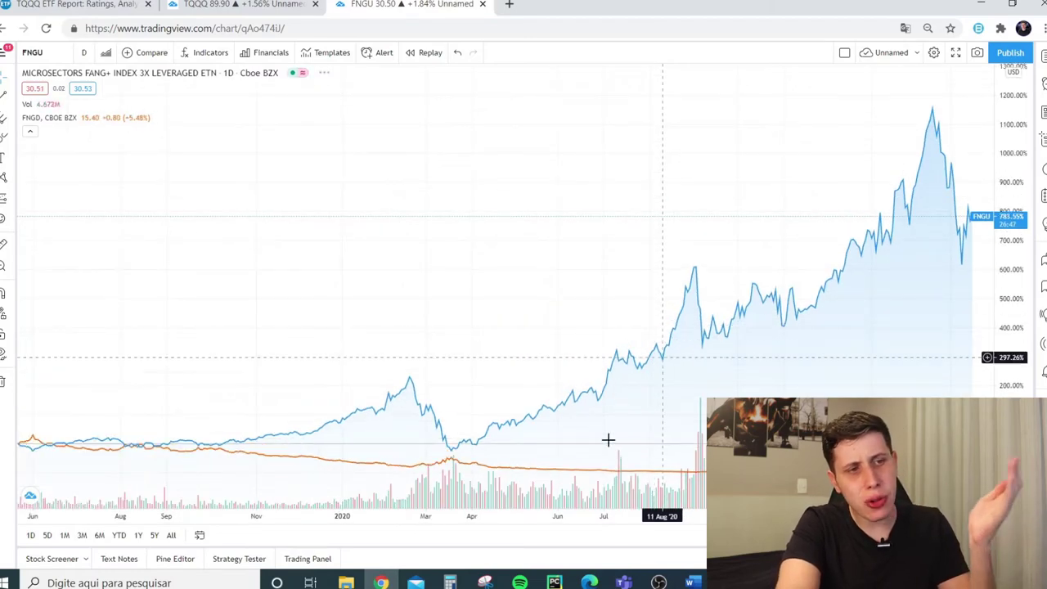